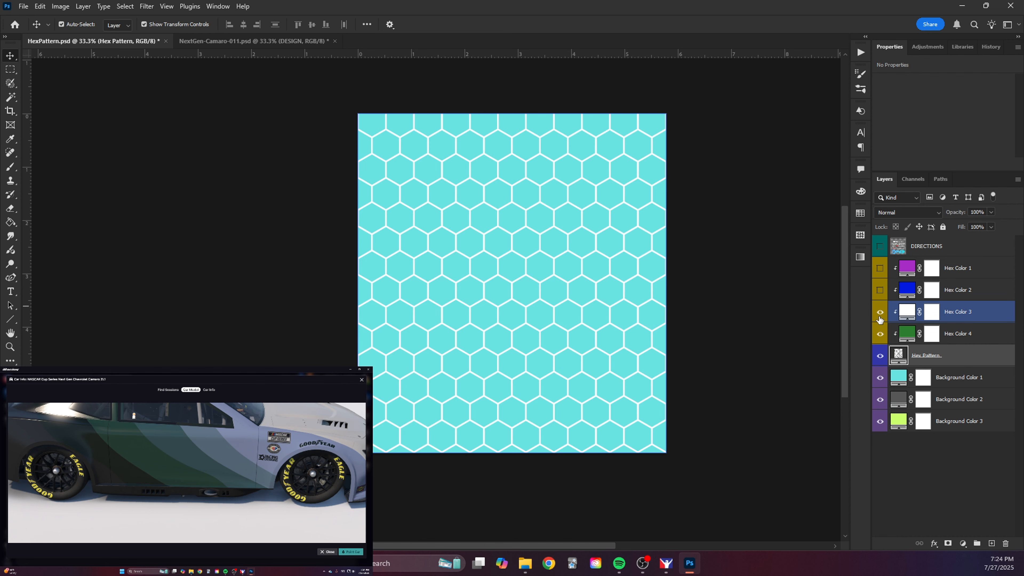
- Preview the hex pattern without the Hex Color 3 and Hex Color 4 layers, then show both layers again
left_click(880, 311)
left_click(880, 334)
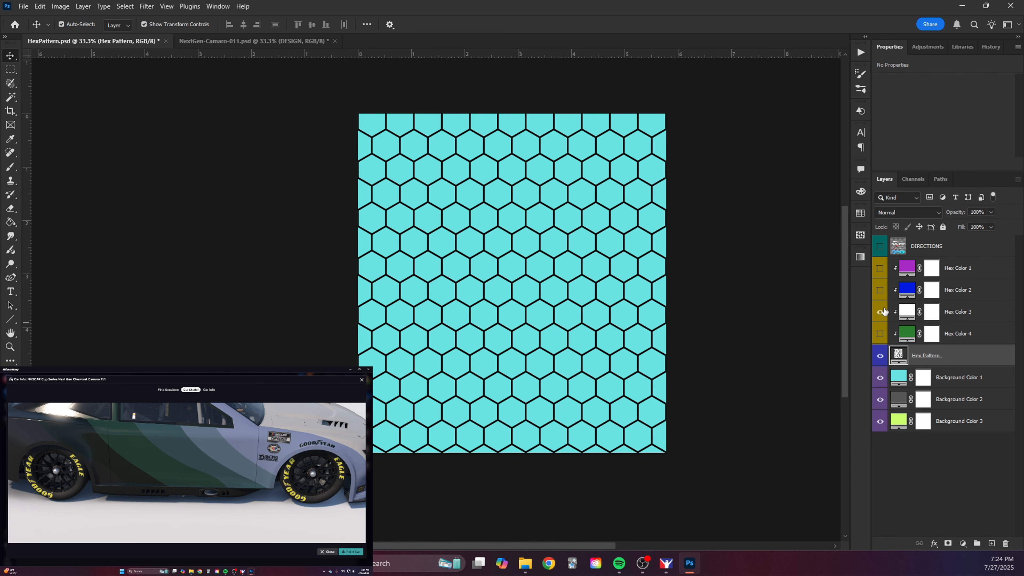
left_click(880, 311)
left_click(880, 333)
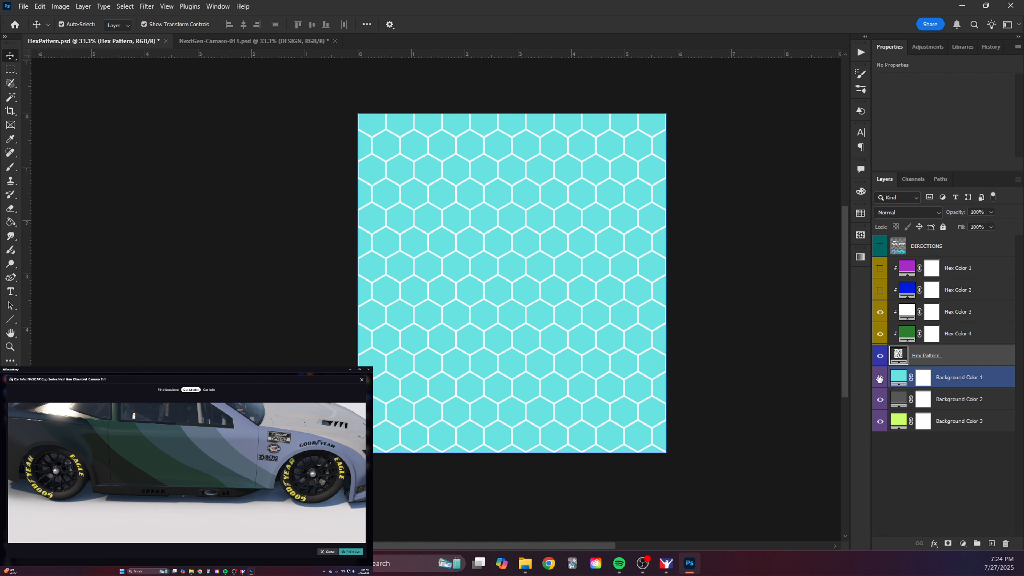
- Preview the pattern with the Background Color 1, 2 and 3 layers hidden in turn, and restore their visibility
left_click(879, 378)
left_click(880, 399)
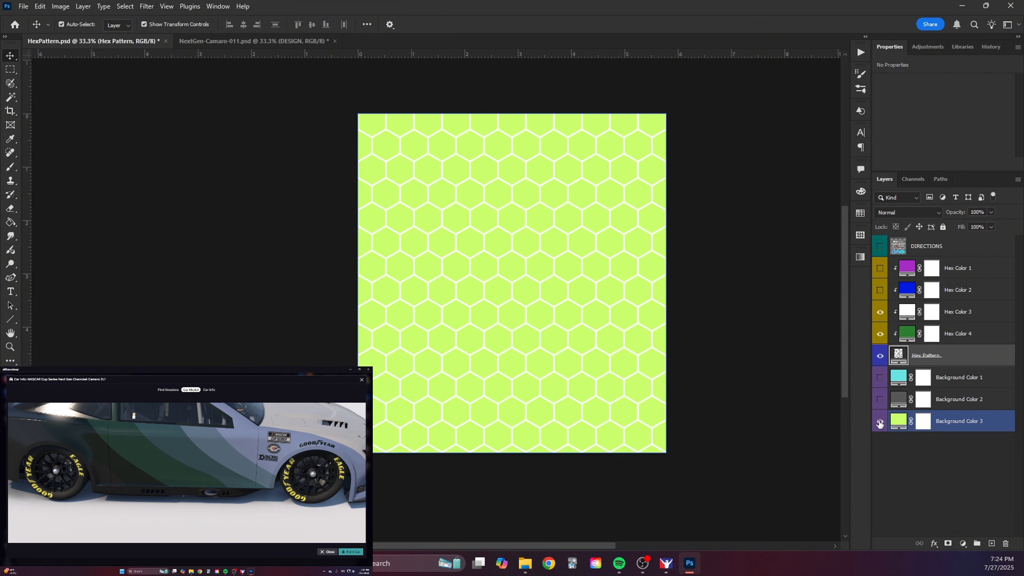
left_click(880, 421)
left_click(880, 378)
left_click(880, 399)
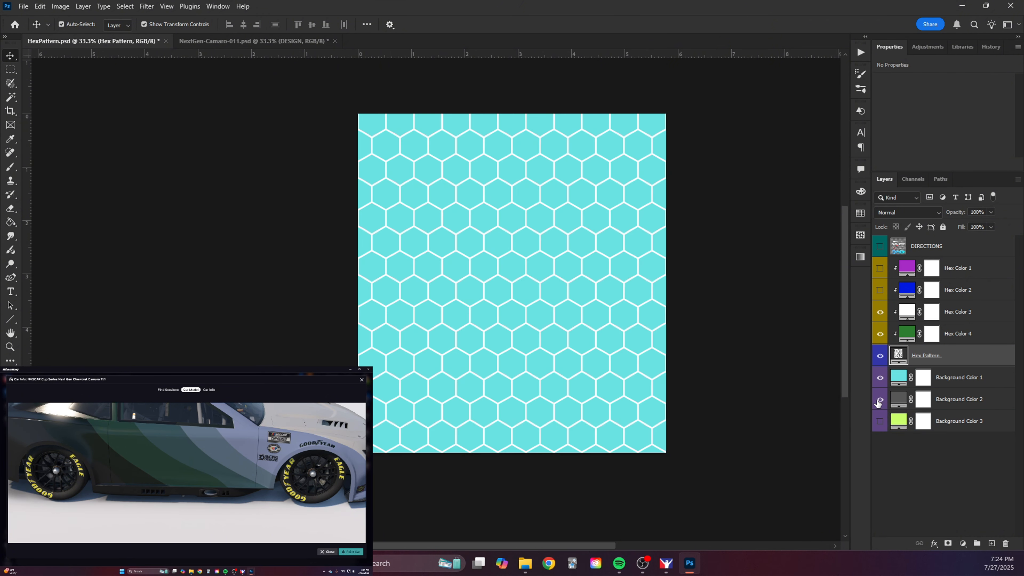
left_click(880, 421)
- Hide the Hex Color 3 layer so that Hex Color 4 colors the hex lines green
left_click(881, 313)
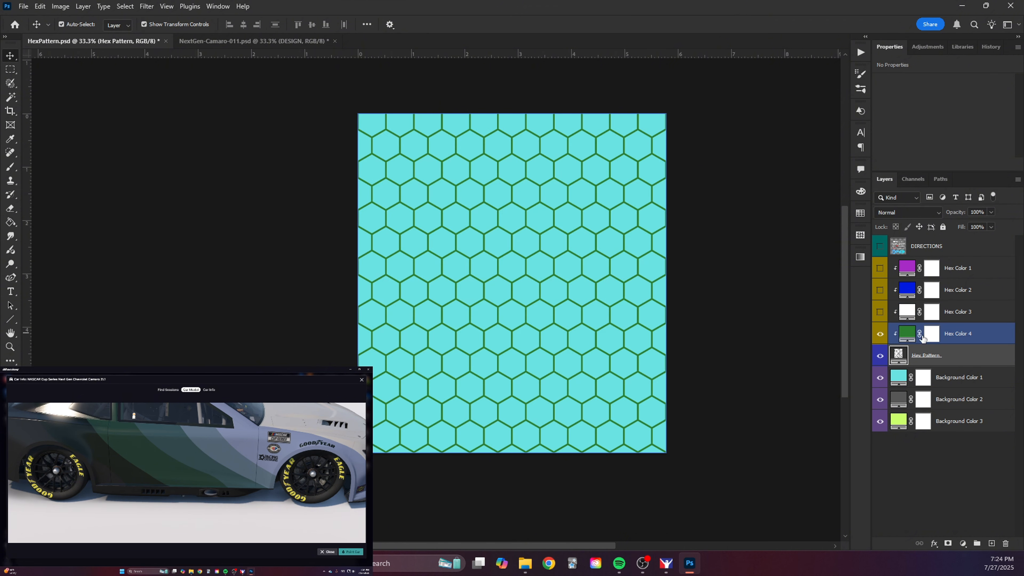
double_click(907, 339)
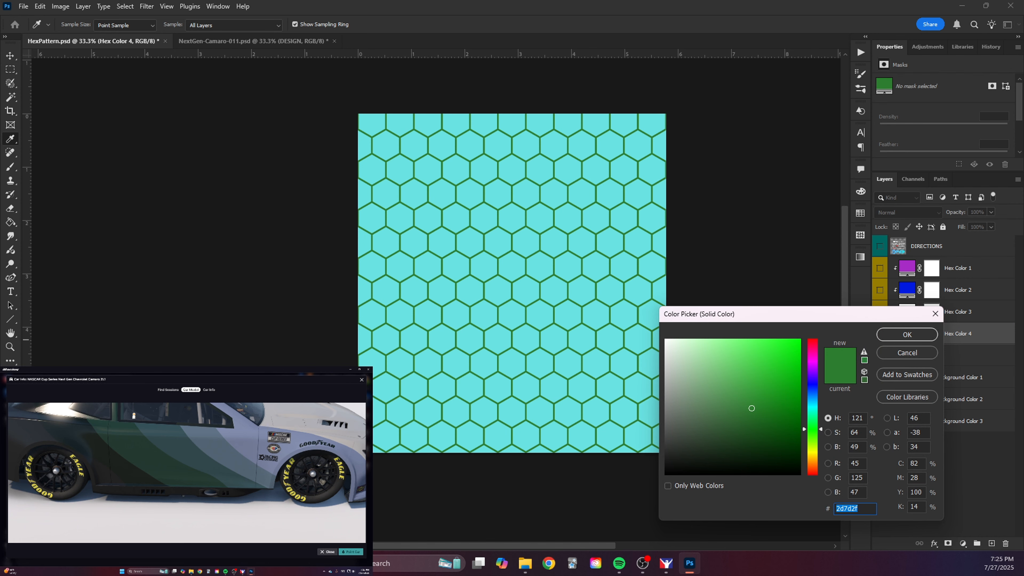
left_click(907, 352)
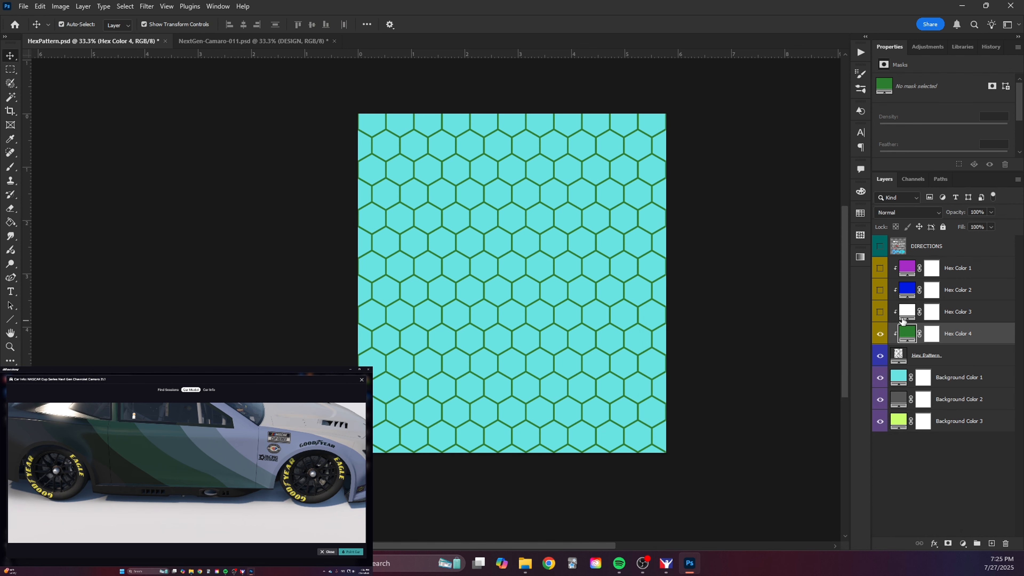
double_click(906, 341)
mouse_move(766, 379)
left_mouse_down()
mouse_move(797, 338)
mouse_move(788, 408)
mouse_move(697, 358)
left_mouse_up()
left_click(907, 352)
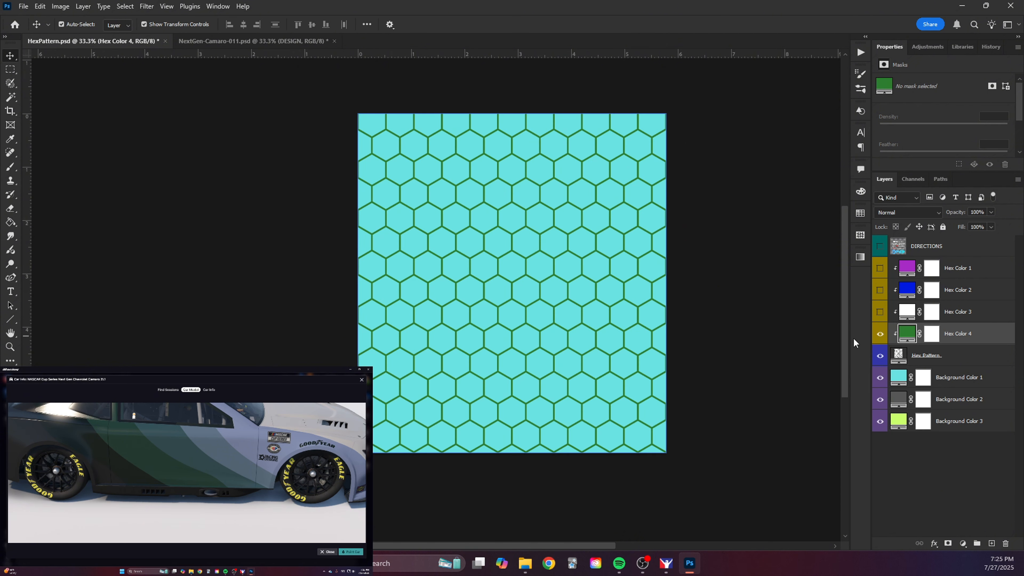
left_click(899, 361)
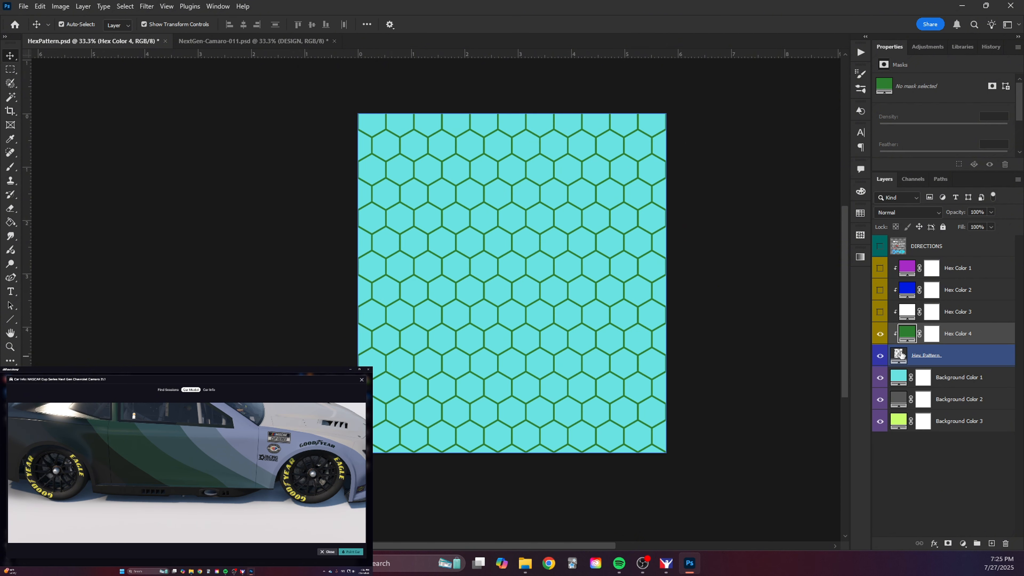
left_click(966, 338)
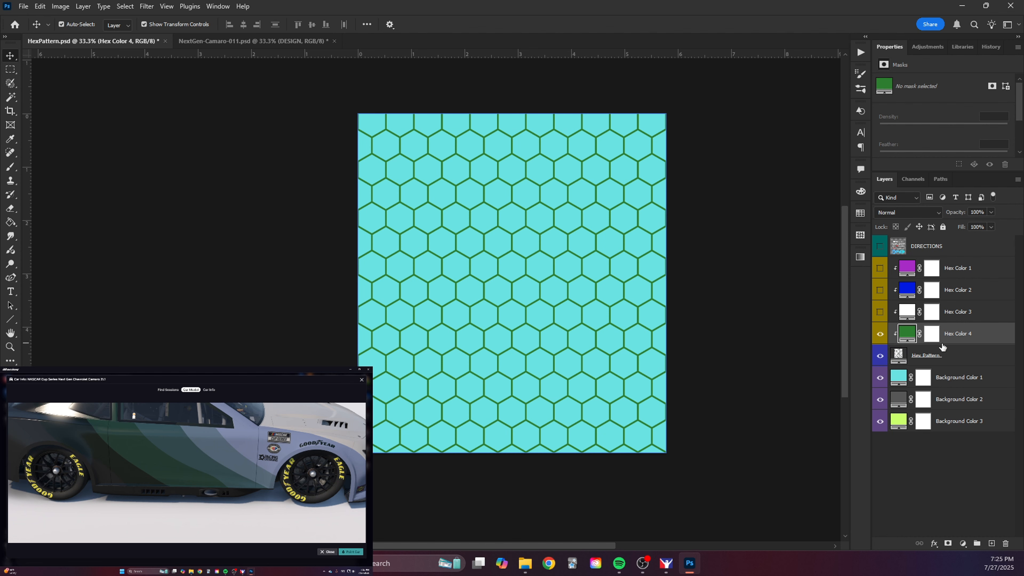
left_click(955, 359, "shift")
right_click(954, 359)
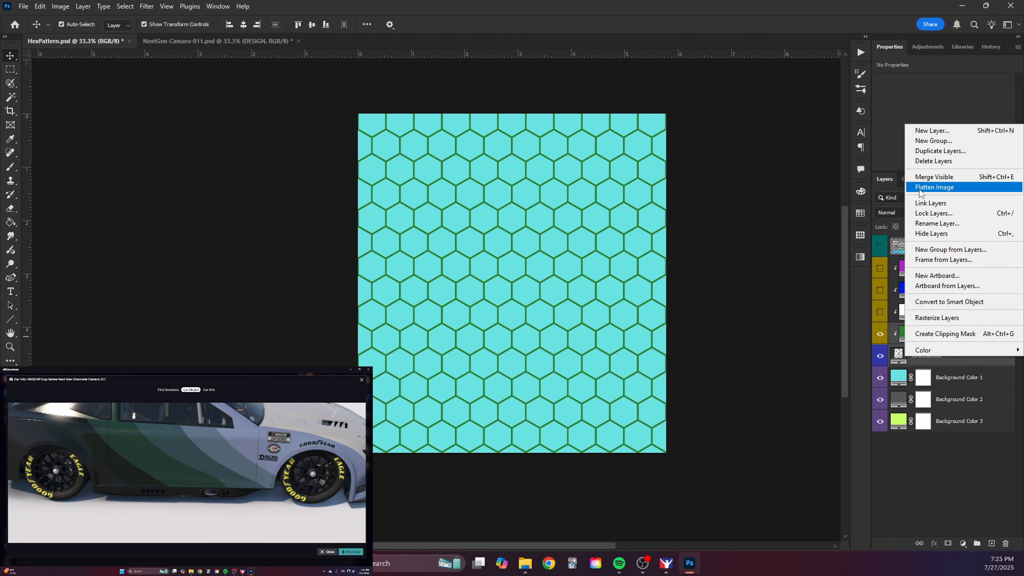
left_click(922, 397)
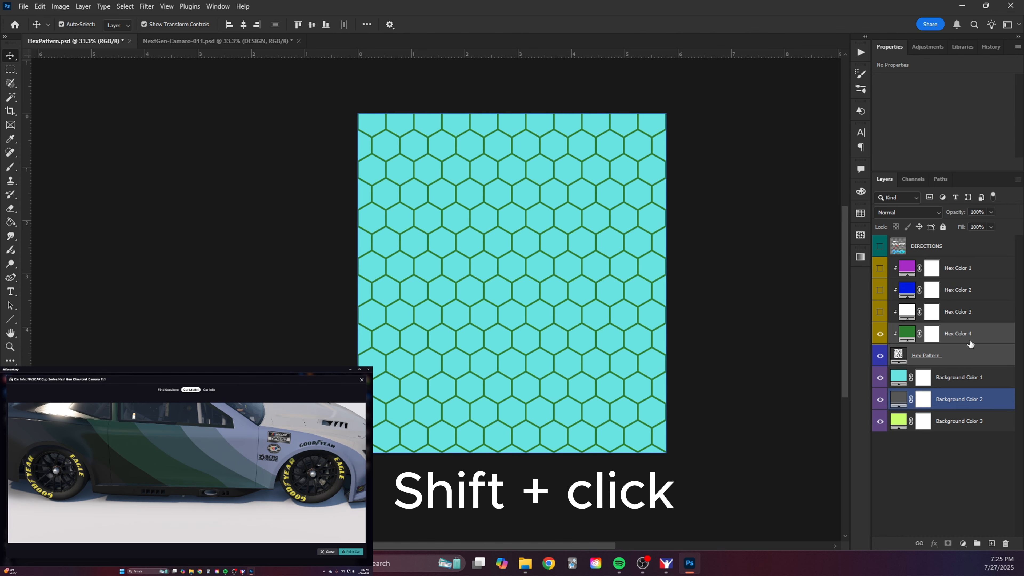
- Duplicate the Hex Color 4 and Hex Pattern layers together into the NextGen-Camaro-011.psd document
left_click(990, 342)
left_click(983, 357, "shift")
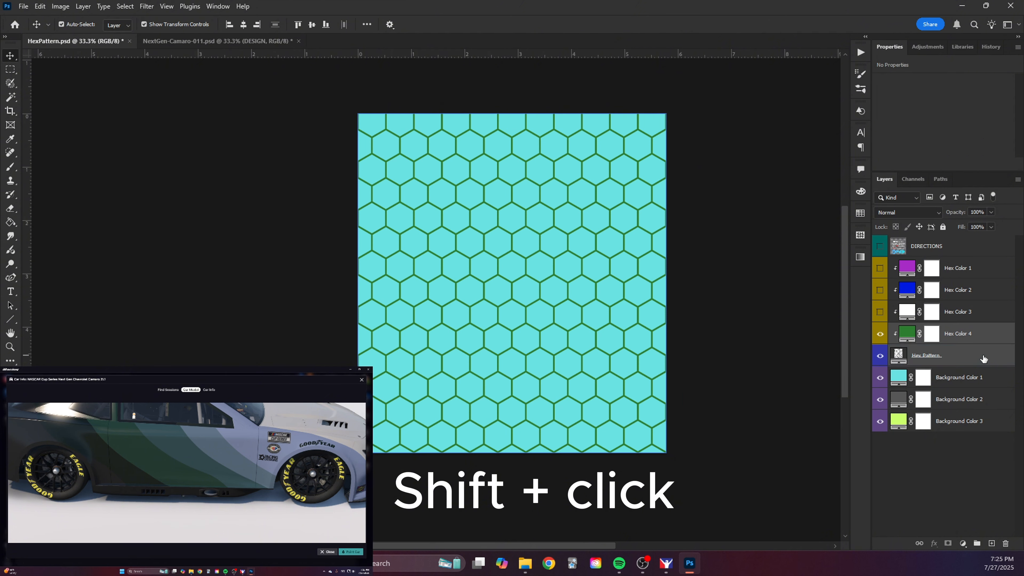
right_click(982, 339)
left_click(939, 132)
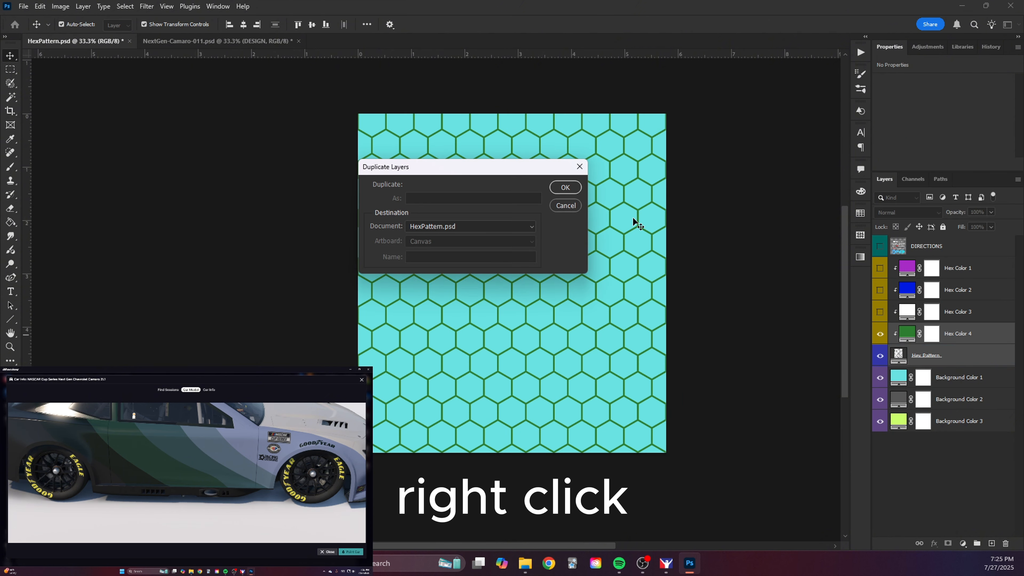
left_click(469, 225)
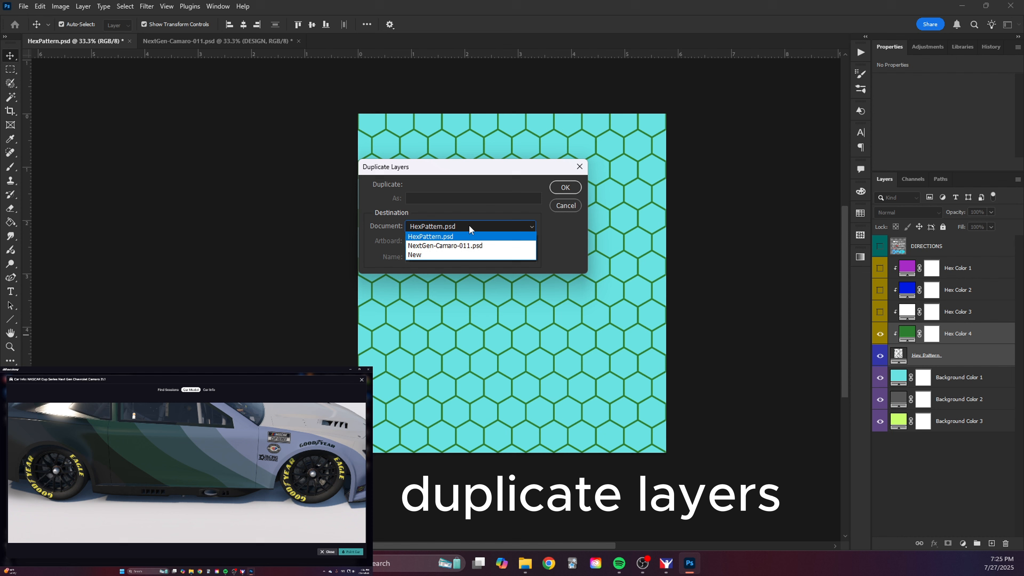
left_click(464, 246)
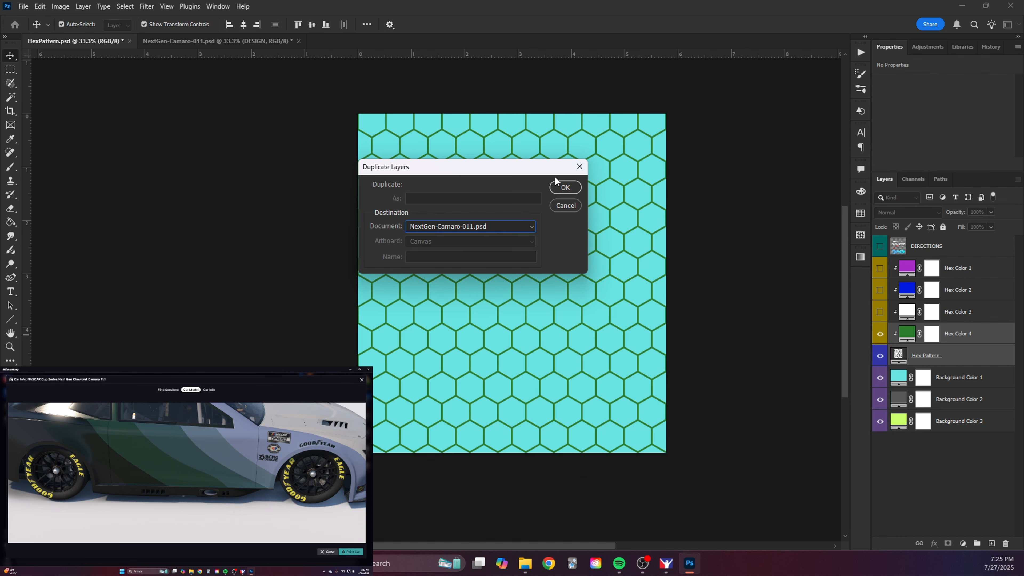
left_click(565, 188)
- In NextGen-Camaro-011.psd, place the Hex Color 4 and Hex Pattern layers inside the DESIGN group, directly below the White layer
left_click_drag(976, 375, 986, 348)
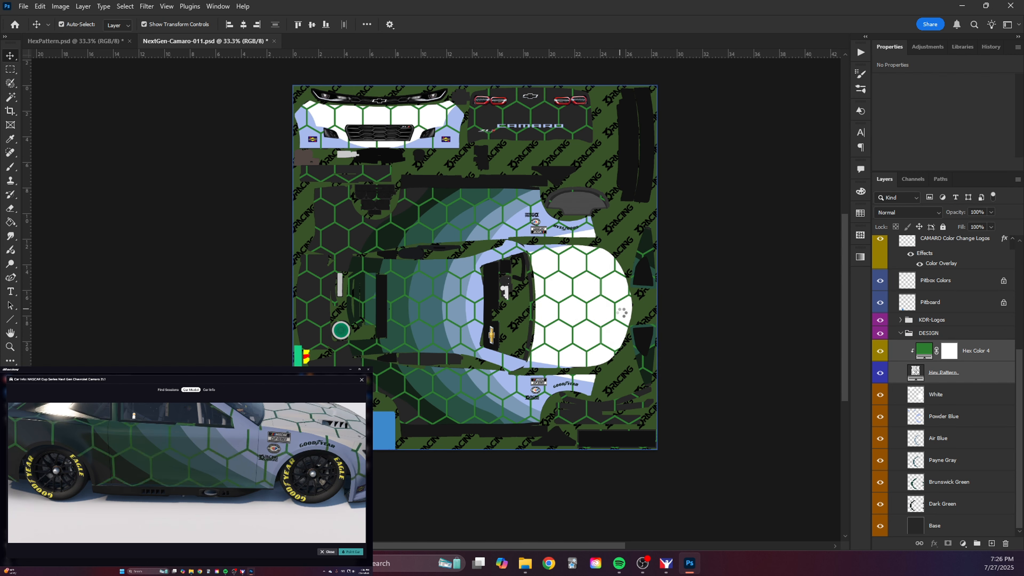
left_click_drag(360, 460, 283, 474)
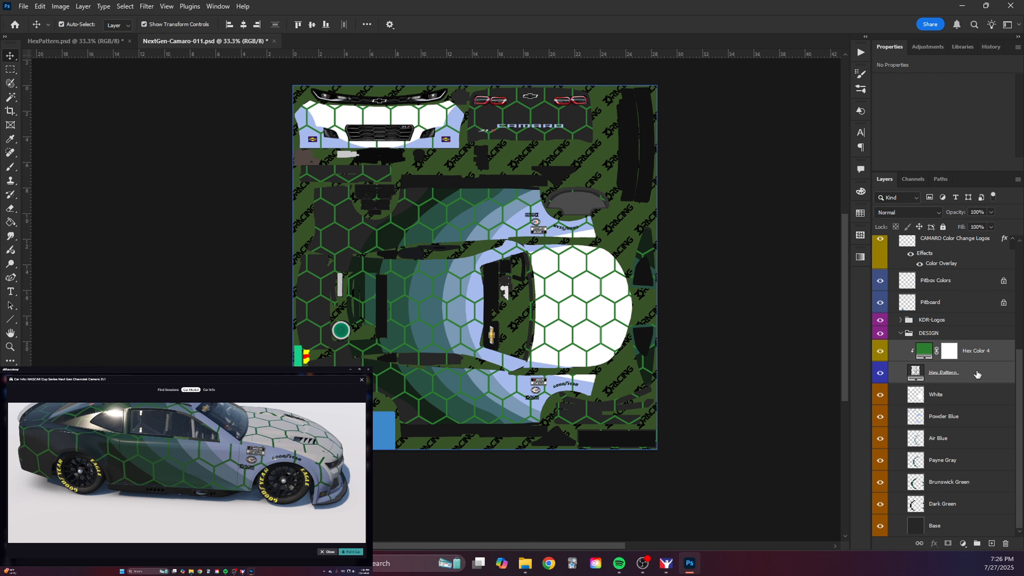
left_click_drag(977, 375, 945, 402)
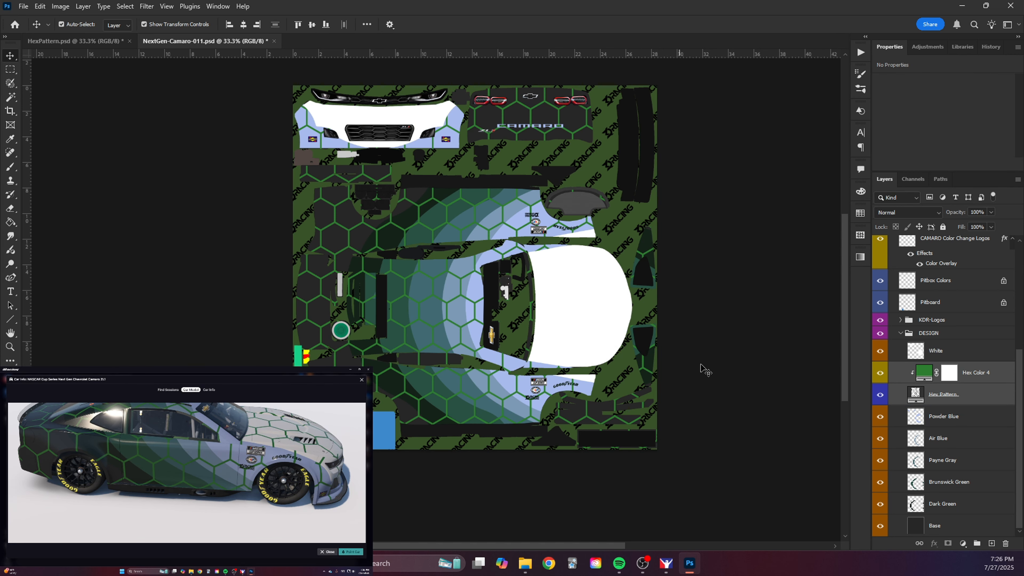
- Set the Hex Pattern layer's pattern fill scale to 17%
double_click(914, 400)
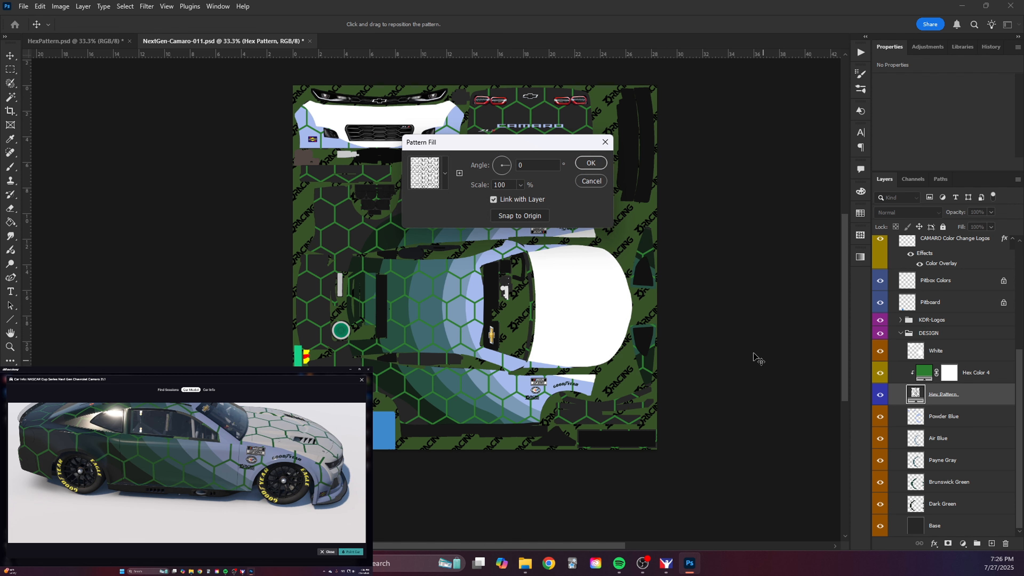
scroll(528, 200, "down", 1)
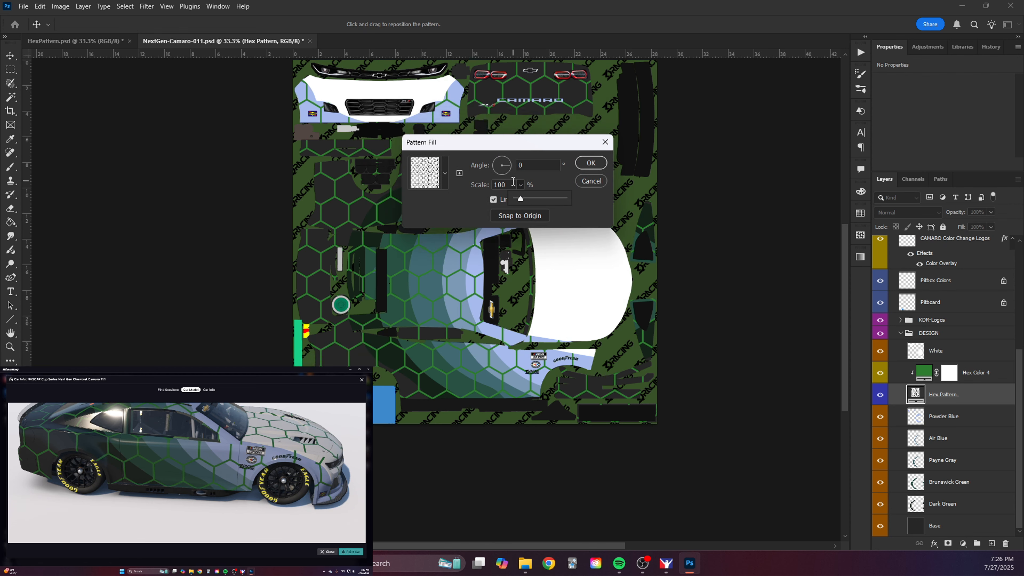
left_click(512, 184)
scroll(510, 184, "down", 20)
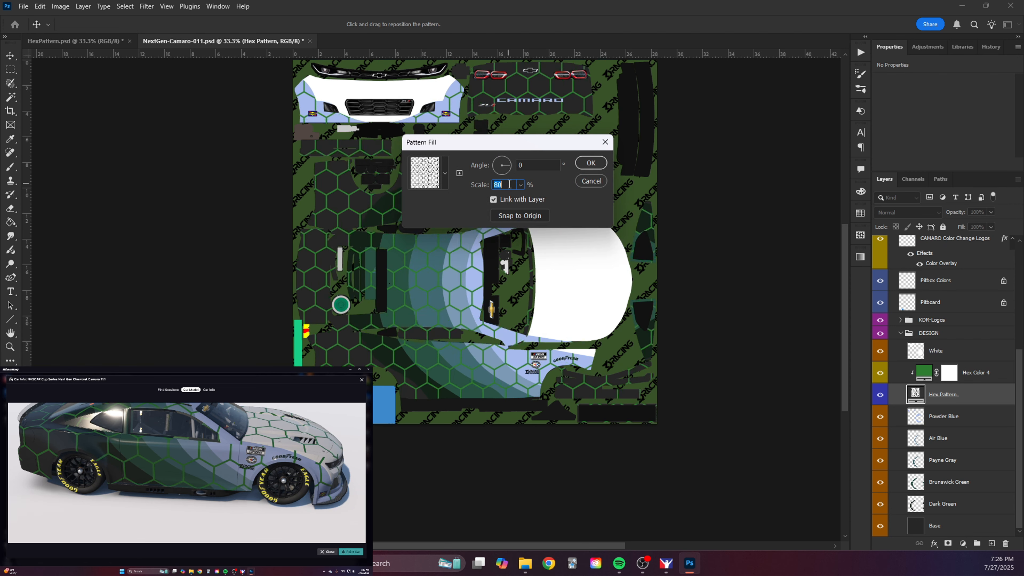
scroll(510, 184, "down", 20)
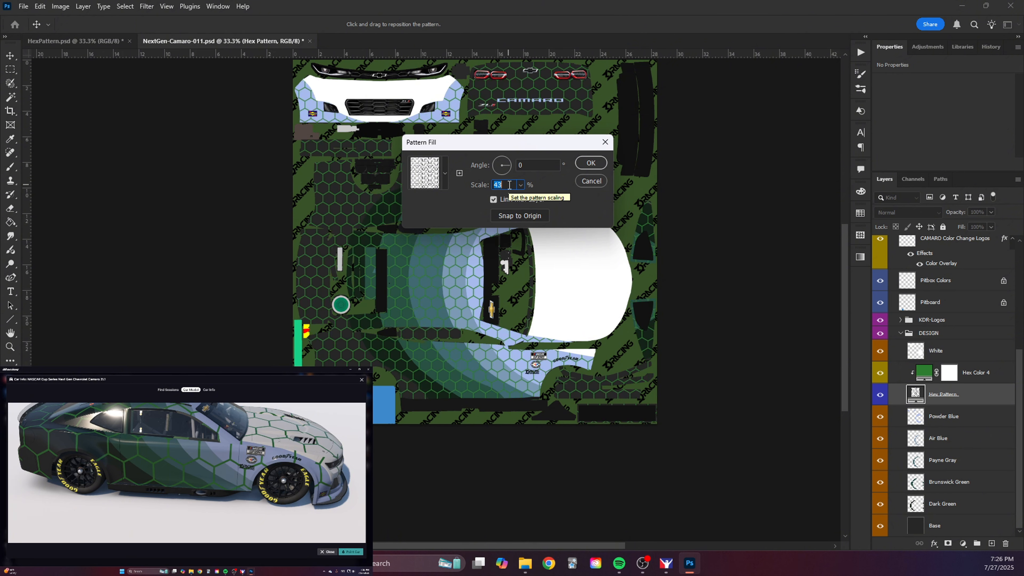
scroll(509, 185, "down", 16)
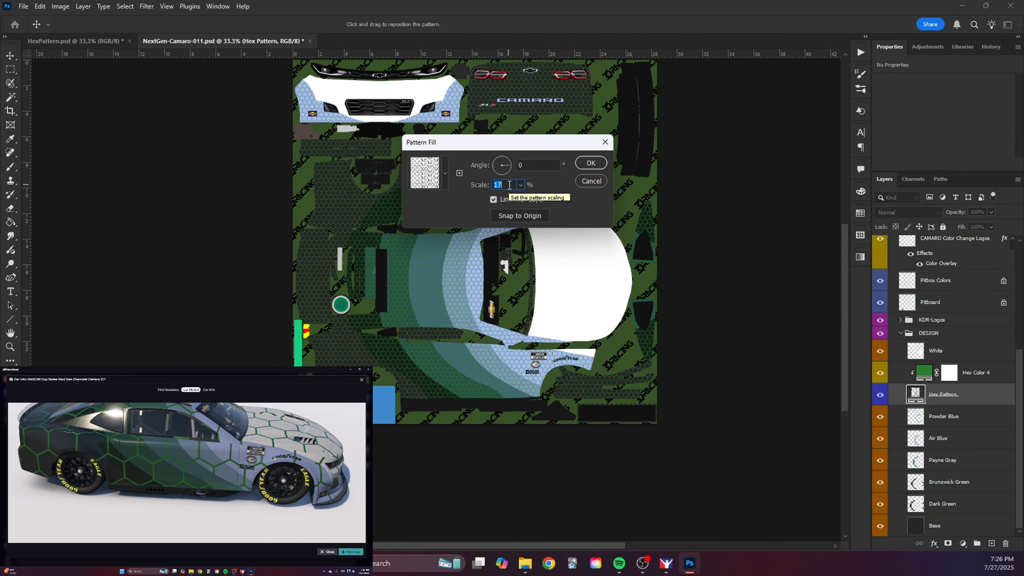
scroll(509, 185, "down", 2)
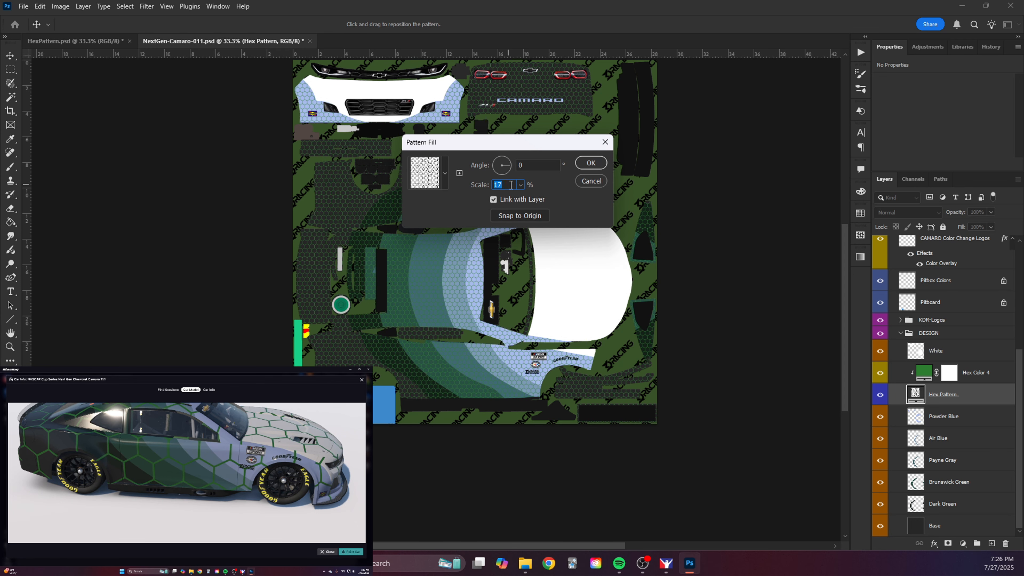
left_click(591, 162)
- Change the Hex Color 4 fill to dark green #142219, sampled from the car's side
left_click(921, 373)
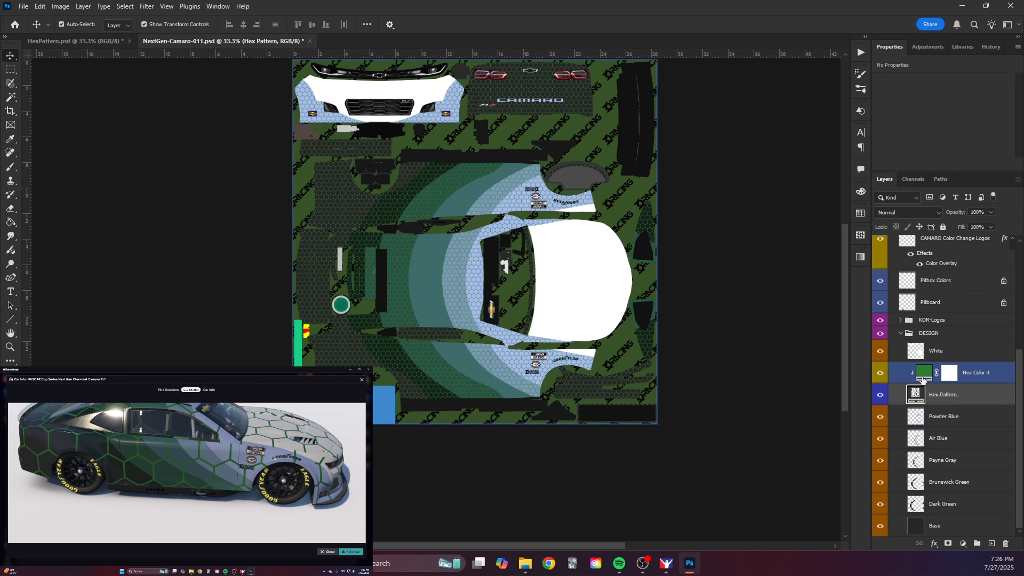
double_click(922, 379)
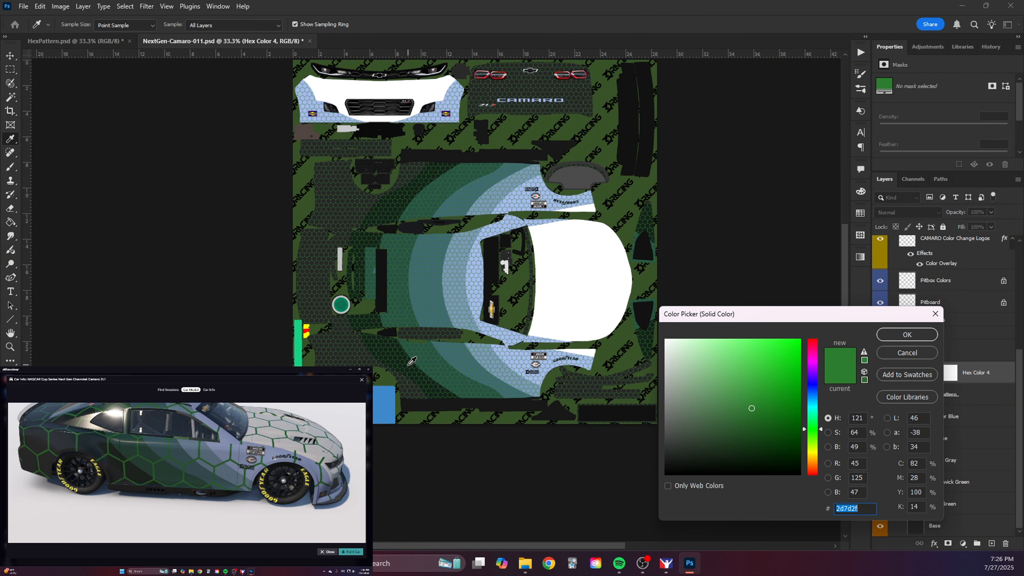
left_click(402, 356)
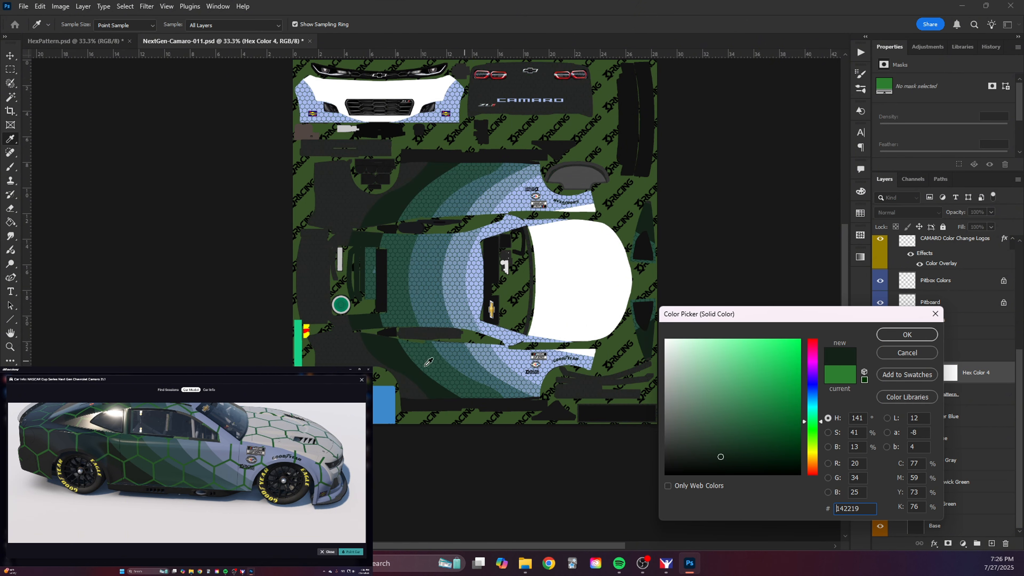
left_click(883, 335)
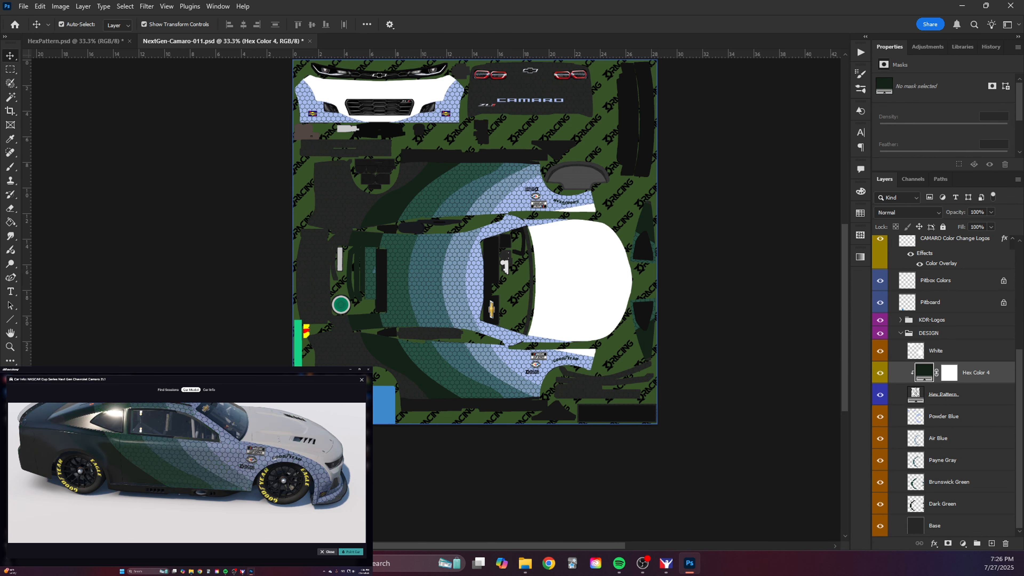
- Zoom in on the car's side in the car model viewer and examine the scaled hex pattern
left_click(202, 490)
scroll(201, 490, "up", 3)
mouse_move(202, 490)
left_mouse_down()
mouse_move(247, 486)
mouse_move(182, 489)
mouse_move(240, 486)
left_mouse_up()
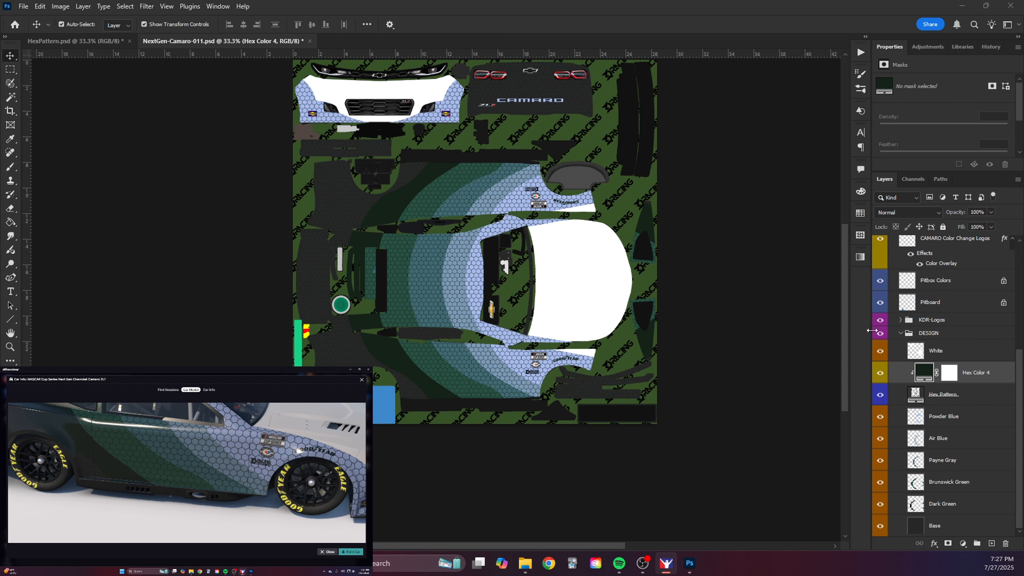
- Mask the Hex Pattern layer to the Powder Blue area by loading that layer's outline as a selection and adding a layer mask
left_click(914, 396)
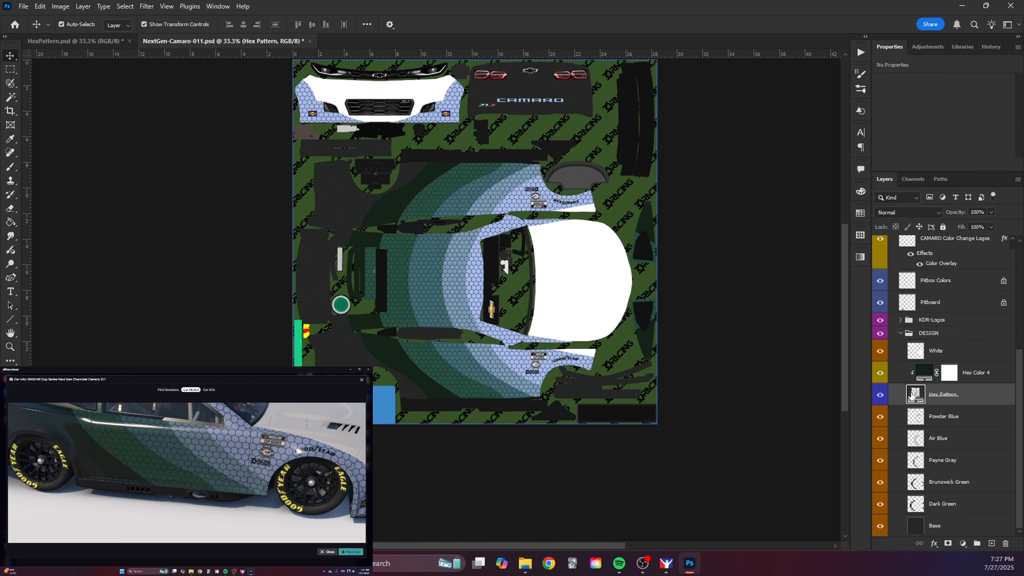
left_click(920, 418)
left_click(926, 421, "ctrl")
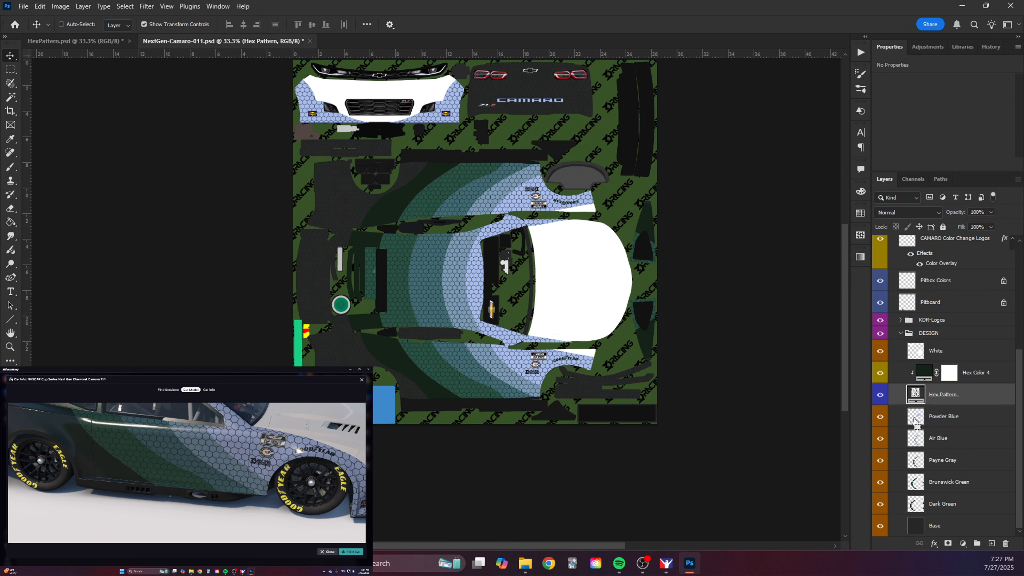
left_click(914, 421, "ctrl")
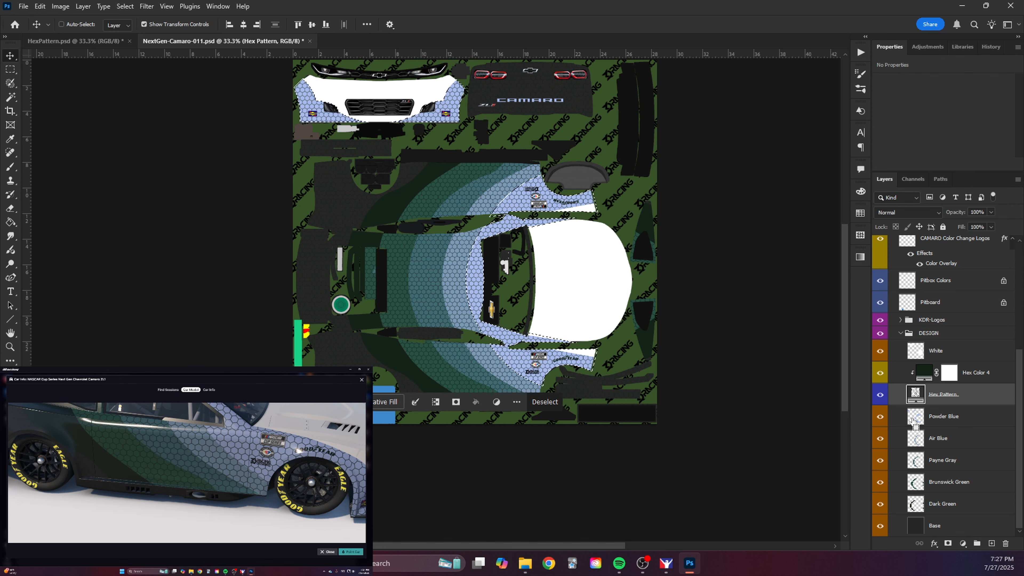
left_click(912, 421)
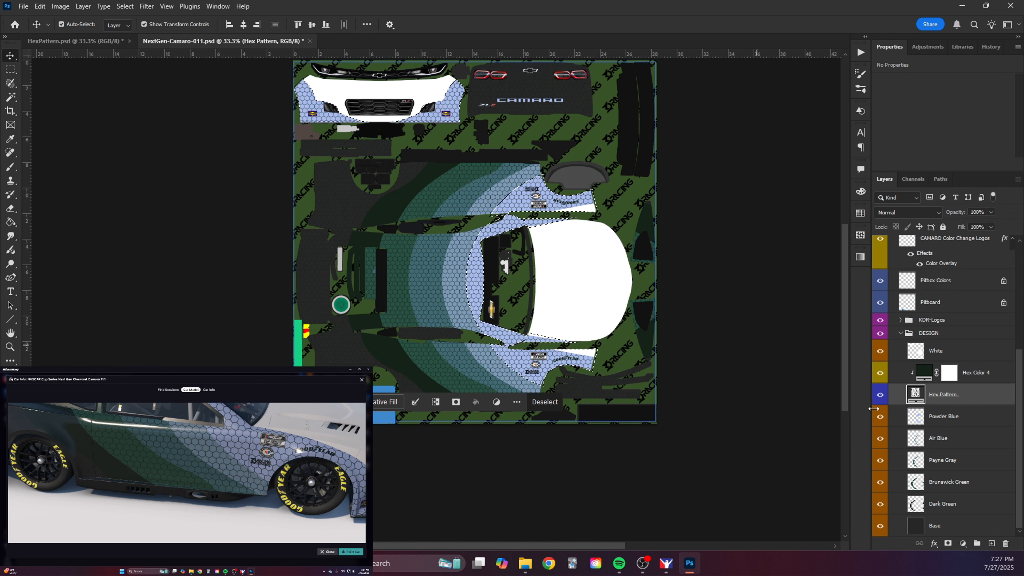
left_click(947, 544)
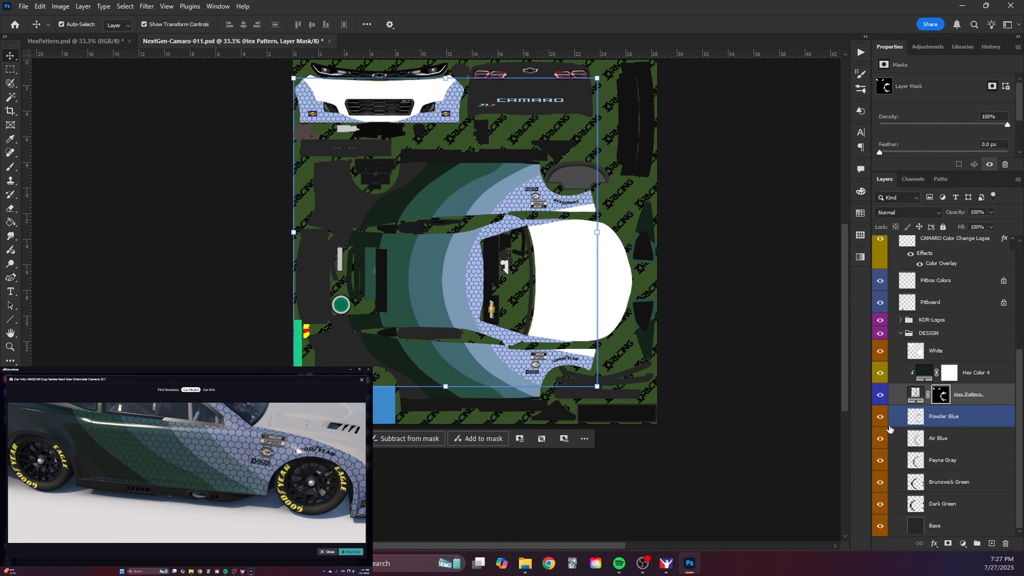
- Examine the hex pattern masked to the Powder Blue stripe on the car's full side in the car model viewer
key("z")
key("v")
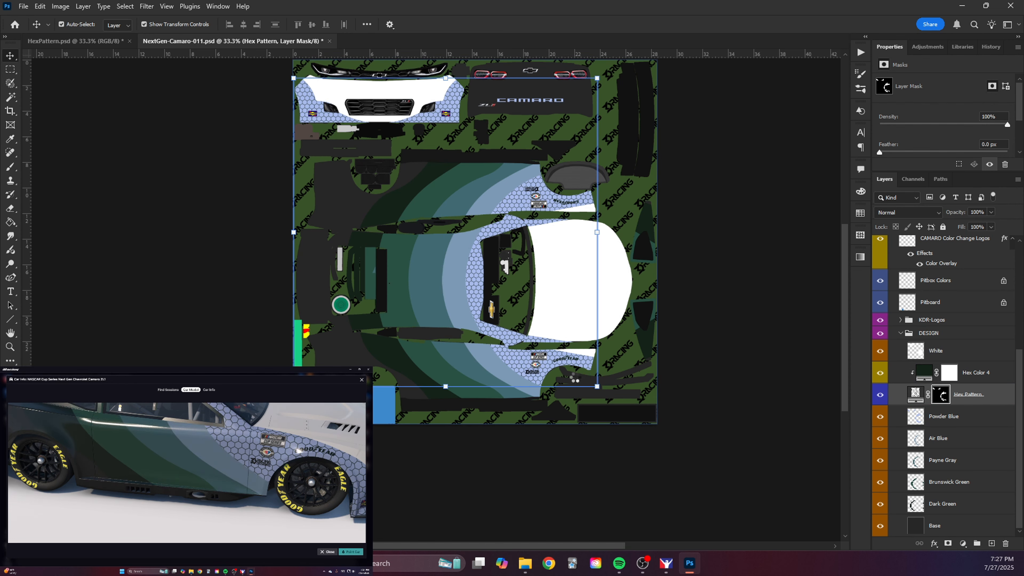
left_click_drag(320, 445, 291, 451)
scroll(300, 465, "down", 3)
scroll(303, 447, "up", 3)
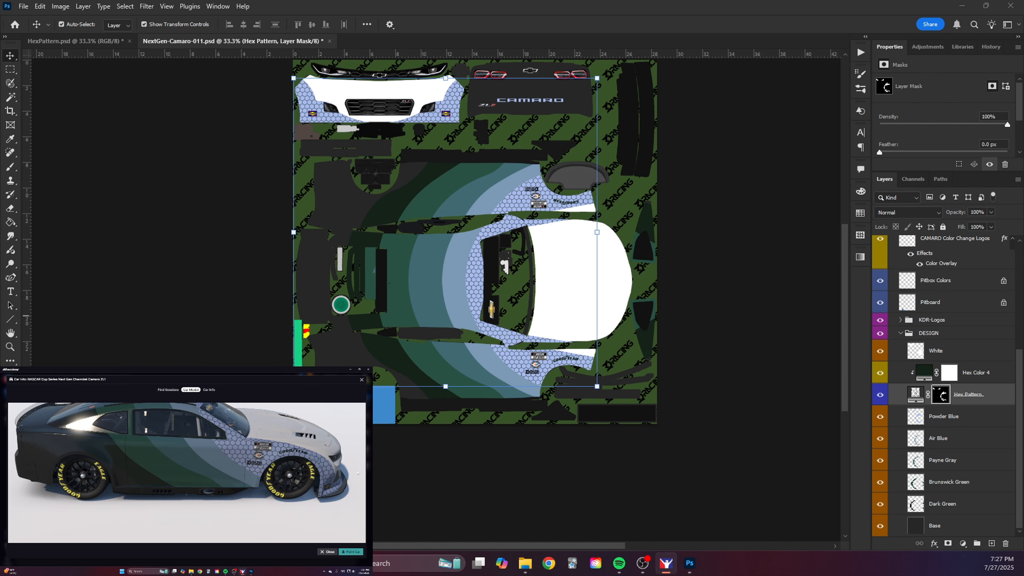
left_click(921, 339)
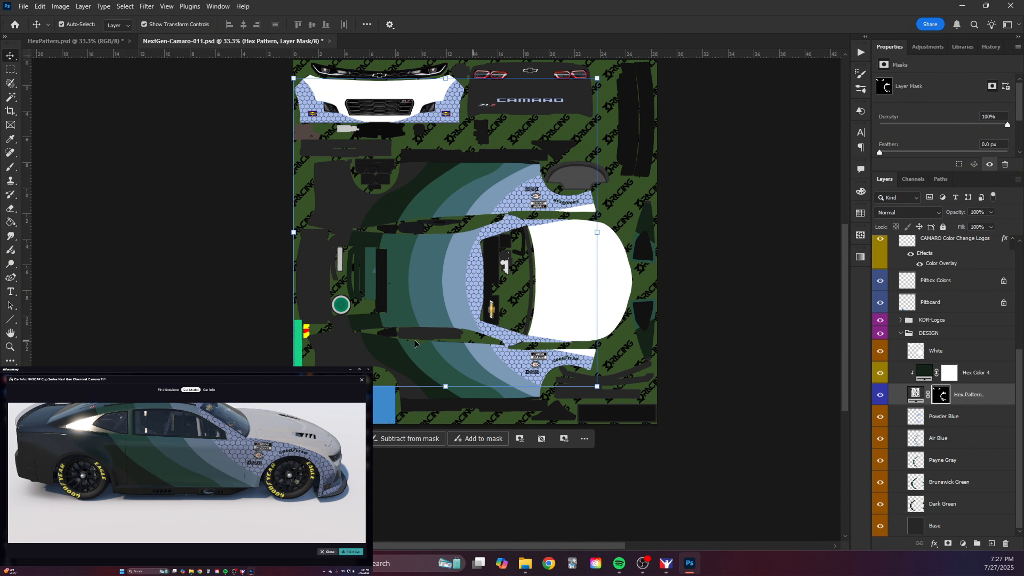
left_click(390, 356)
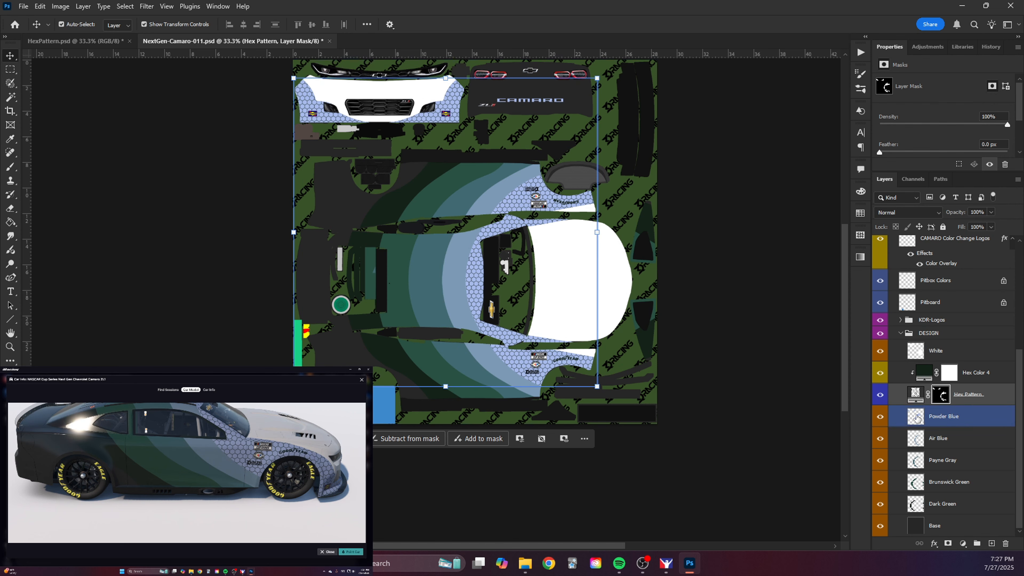
- Duplicate the Hex Color 4 and Hex Pattern layers together, placing the copies directly above the Dark Green layer
left_click(918, 379)
left_click(919, 392, "shift")
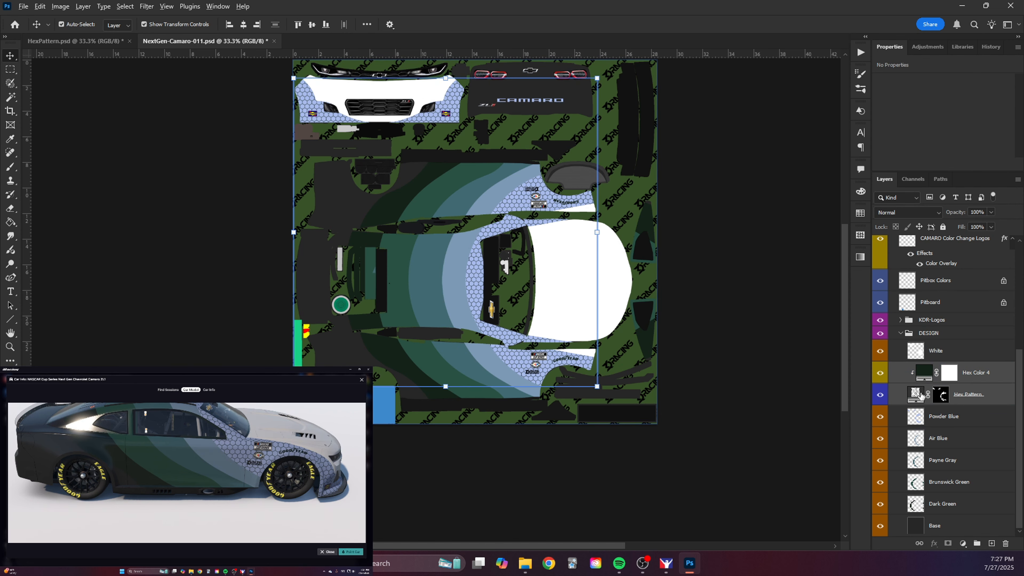
left_click_drag(903, 394, 911, 492)
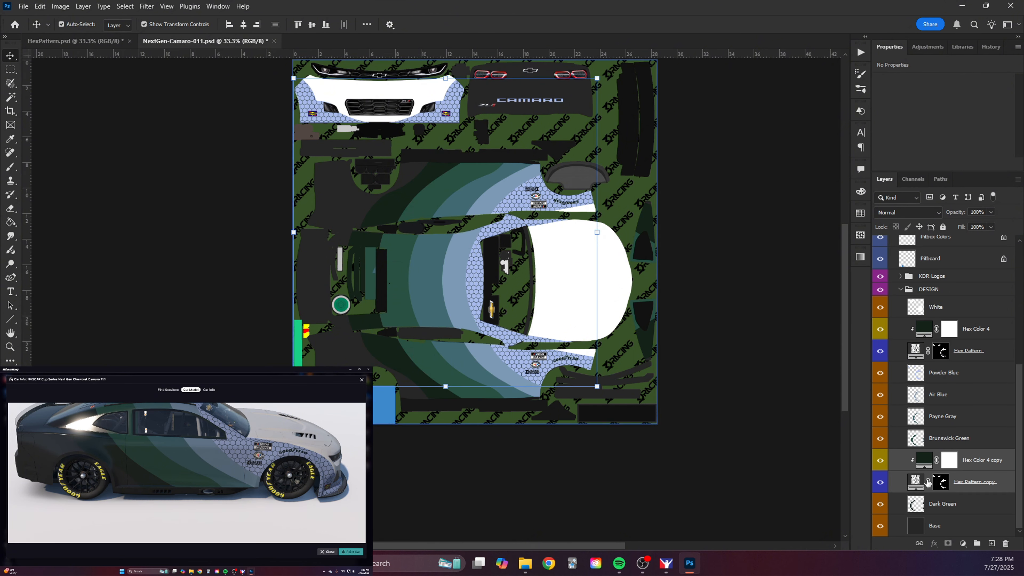
- Unlink and delete the layer mask of the Hex Pattern copy layer
left_click(915, 483)
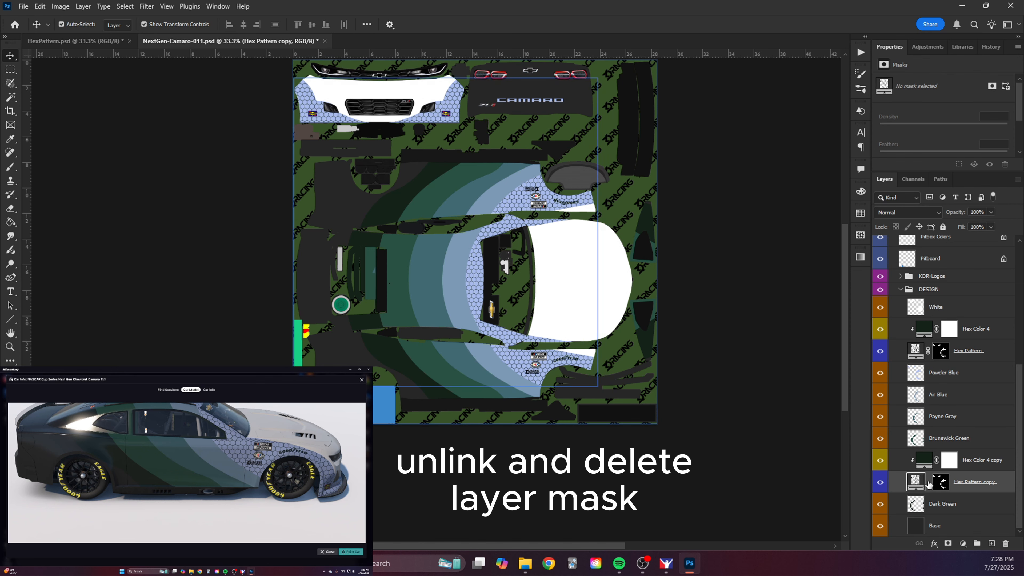
left_click(939, 486)
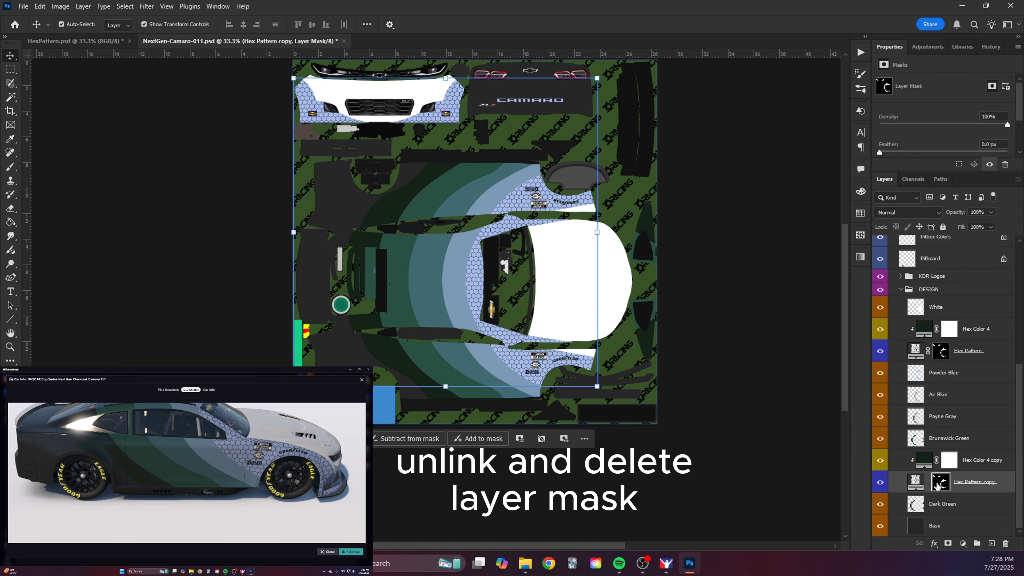
key("Delete")
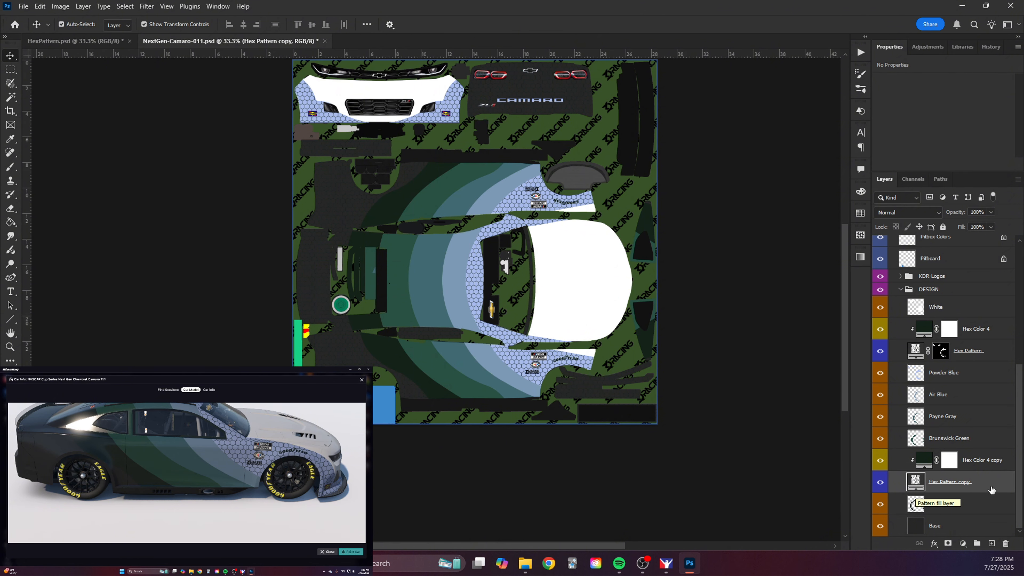
- Mask the Hex Pattern copy layer to the Dark Green area by loading that layer's outline as a selection and adding a layer mask
left_click(921, 510)
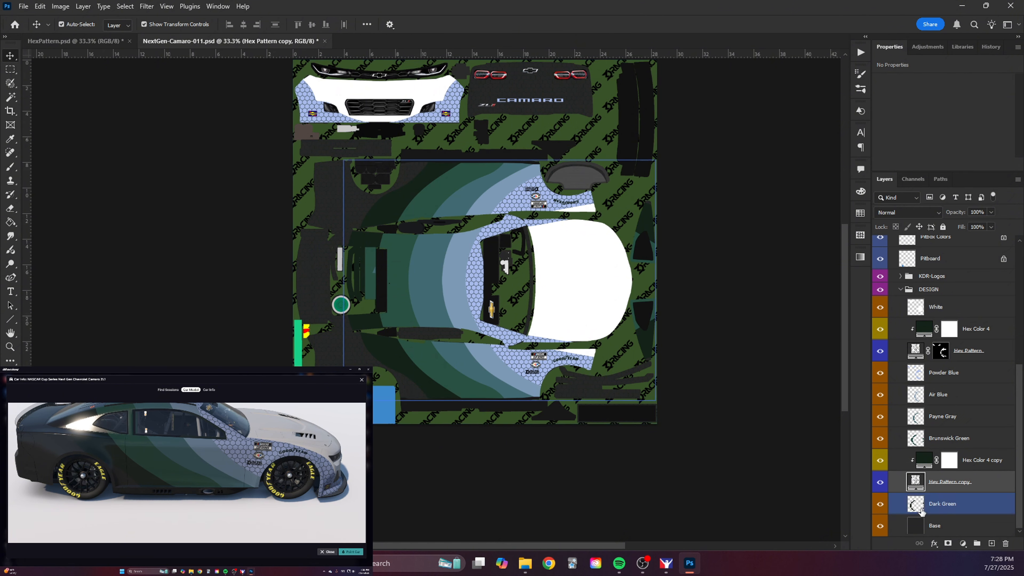
left_click(916, 507, "ctrl")
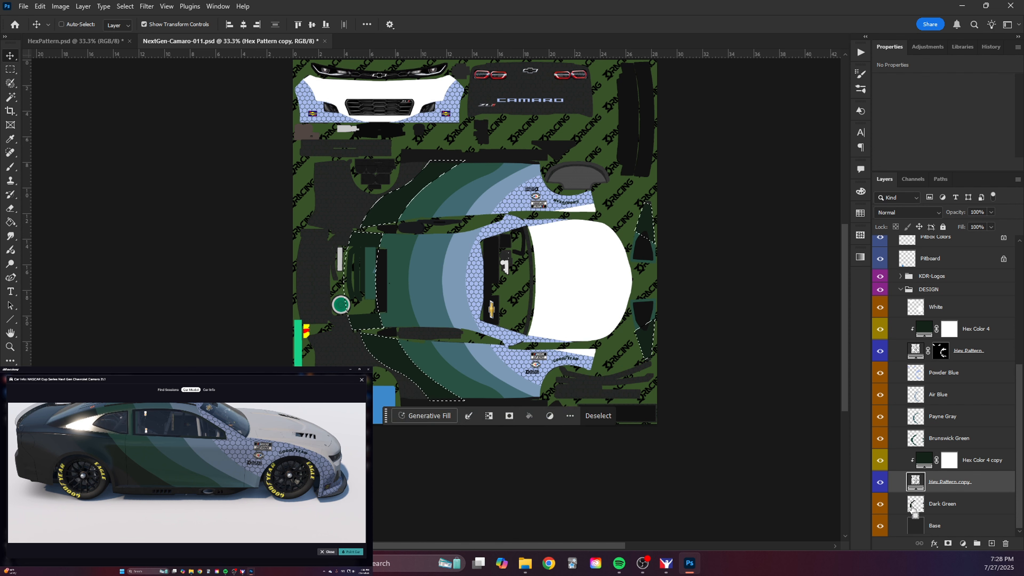
left_click(949, 543)
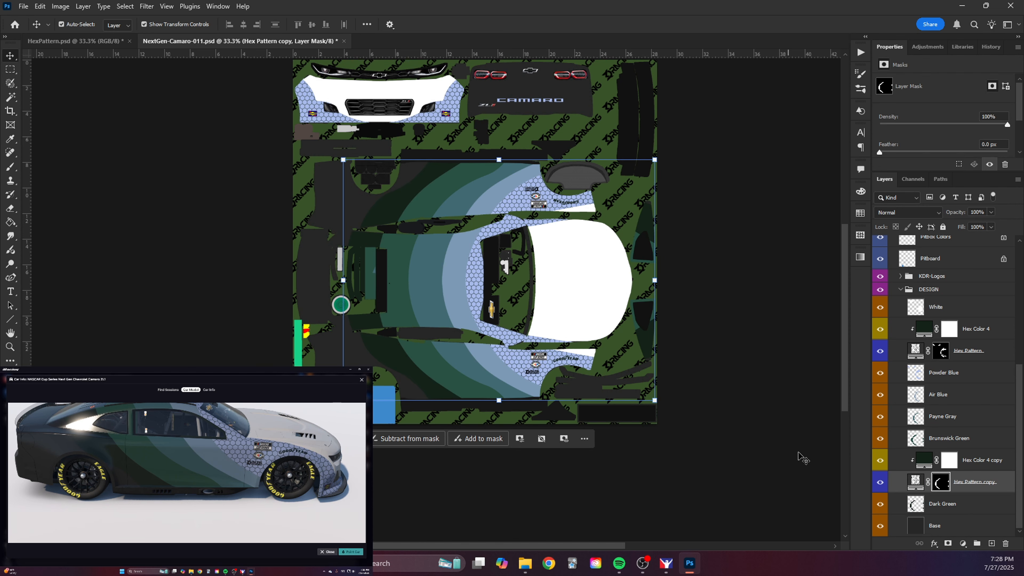
- Change the Hex Color 4 copy fill to light blue #a7bbec, sampled from the Powder Blue stripe, and check it in the car model viewer
double_click(922, 463)
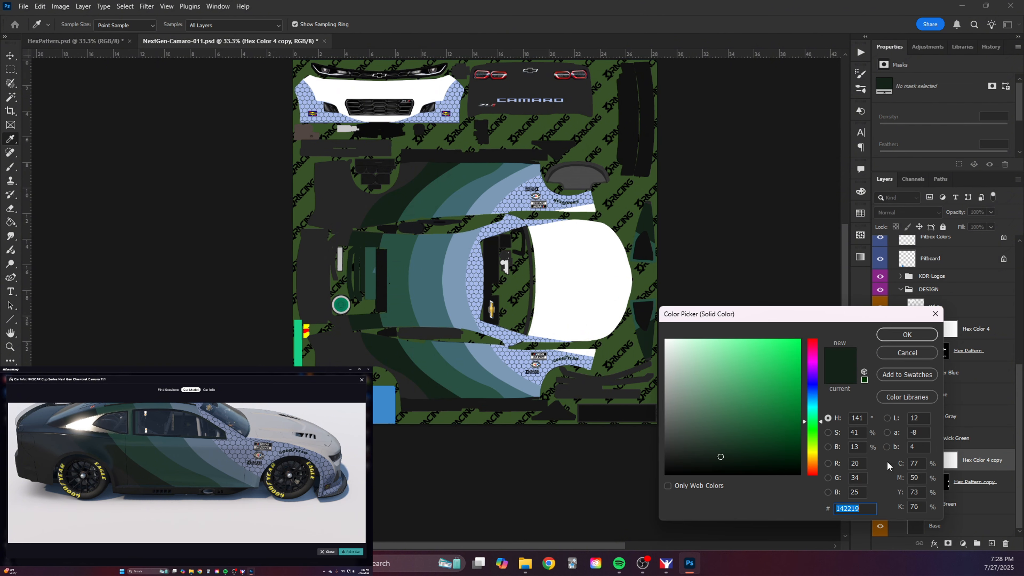
left_click(512, 353)
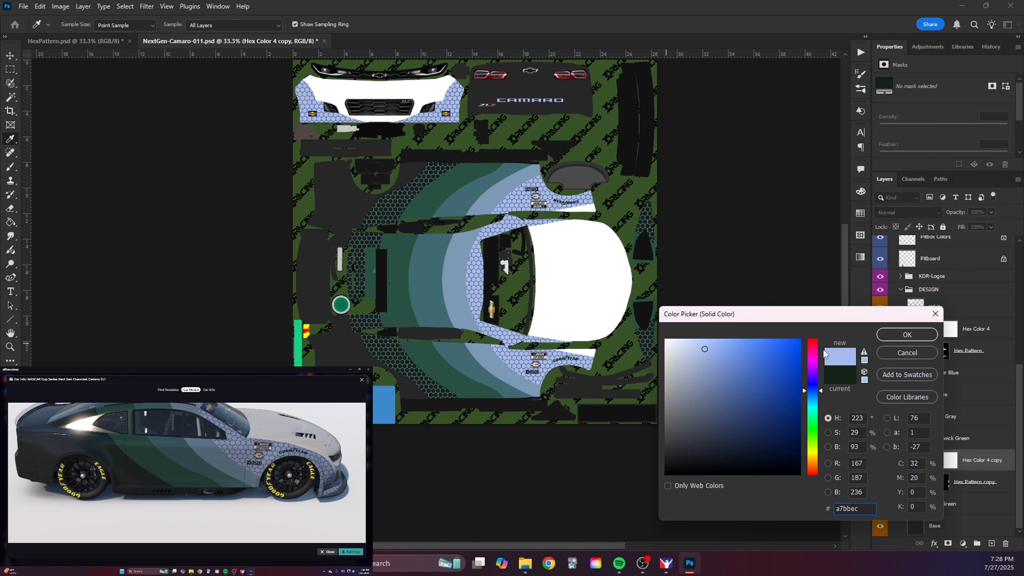
left_click(907, 335)
scroll(117, 466, "up", 3)
left_click_drag(117, 466, 189, 468)
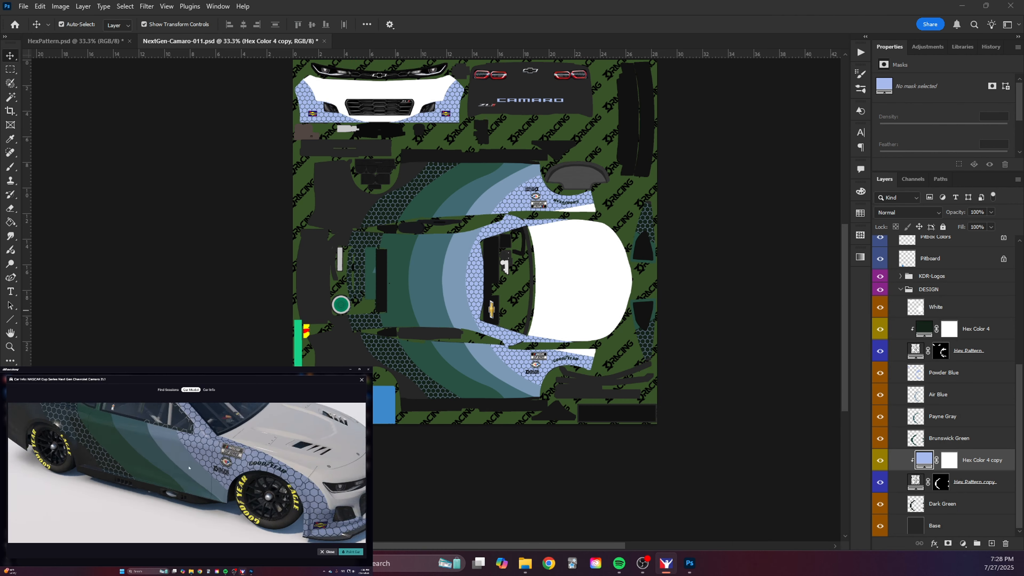